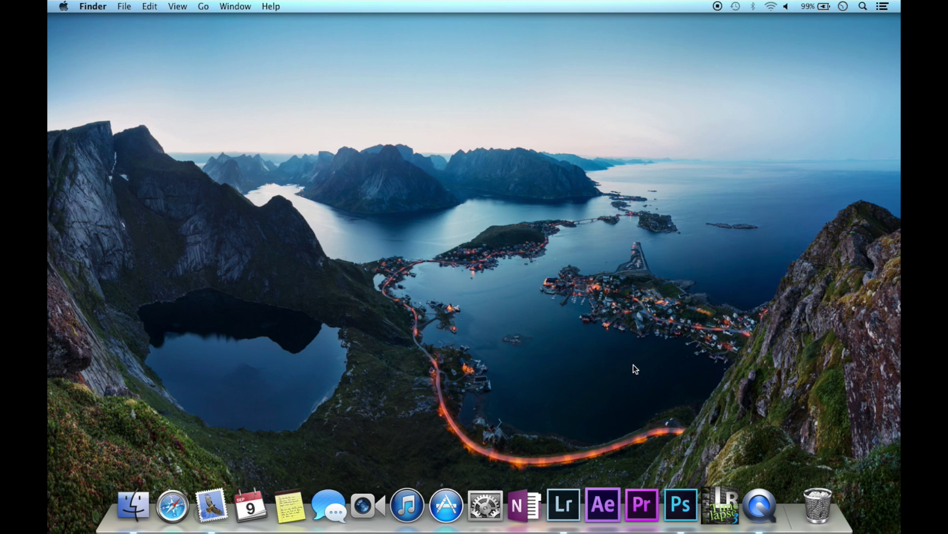
Open the exported image 91_segla-124.jpg from the 91_segla_lightroom_export folder in Photoshop.
click(564, 504)
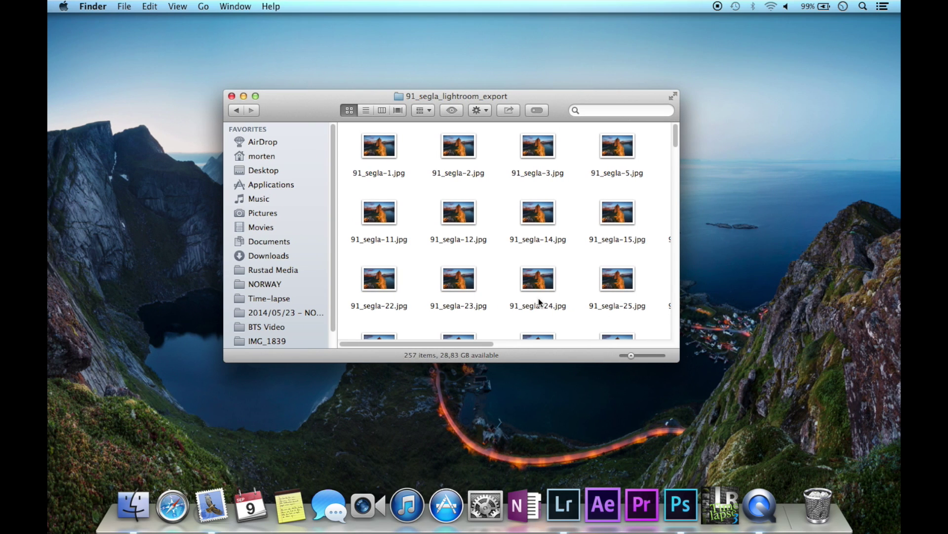
scroll(538, 298, down, 3)
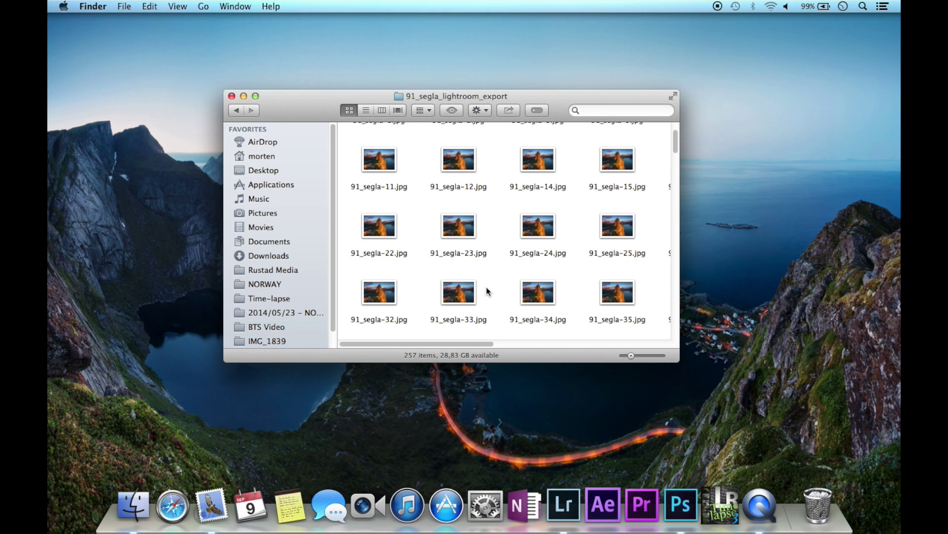
scroll(486, 287, down, 15)
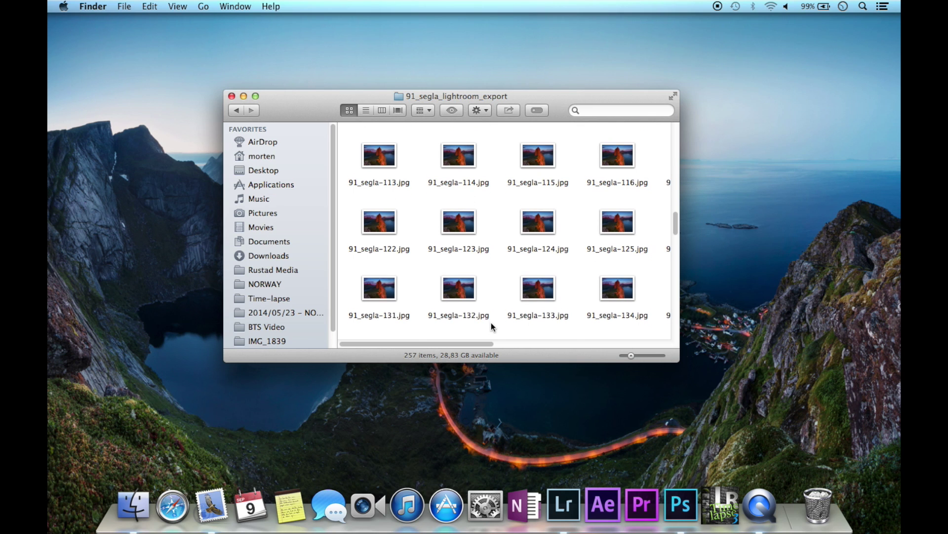
scroll(491, 324, up, 2)
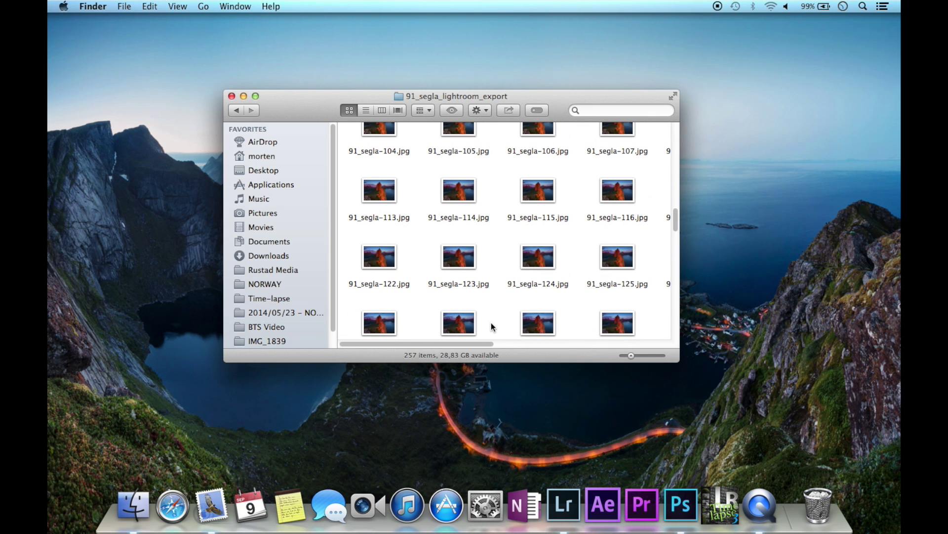
drag(548, 257, 681, 504)
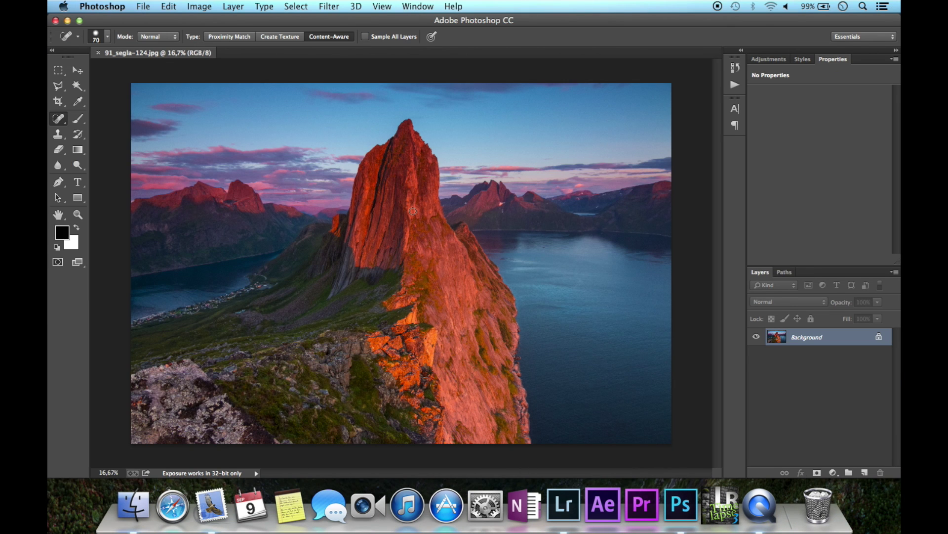
Switch the image to full screen mode with menu bar and bring up the list of actions.
key(f)
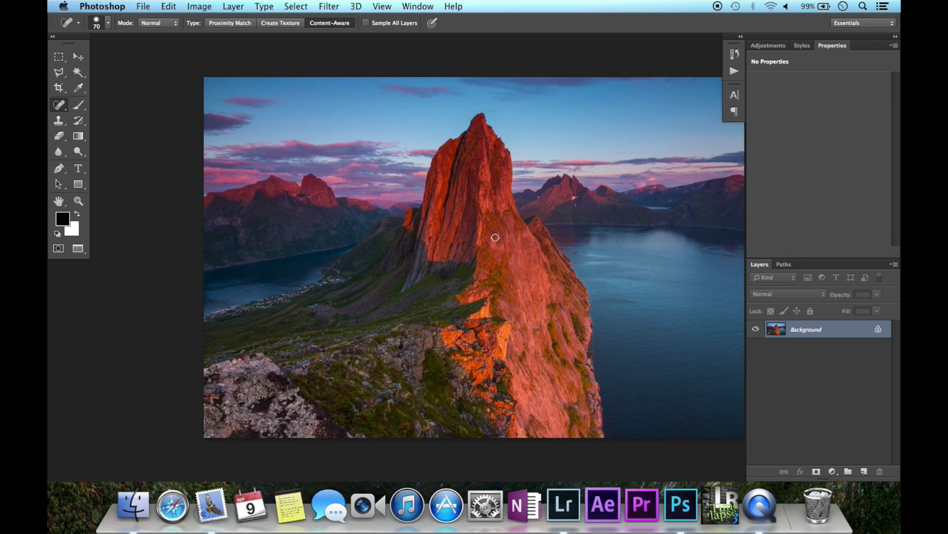
scroll(495, 237, right, 3)
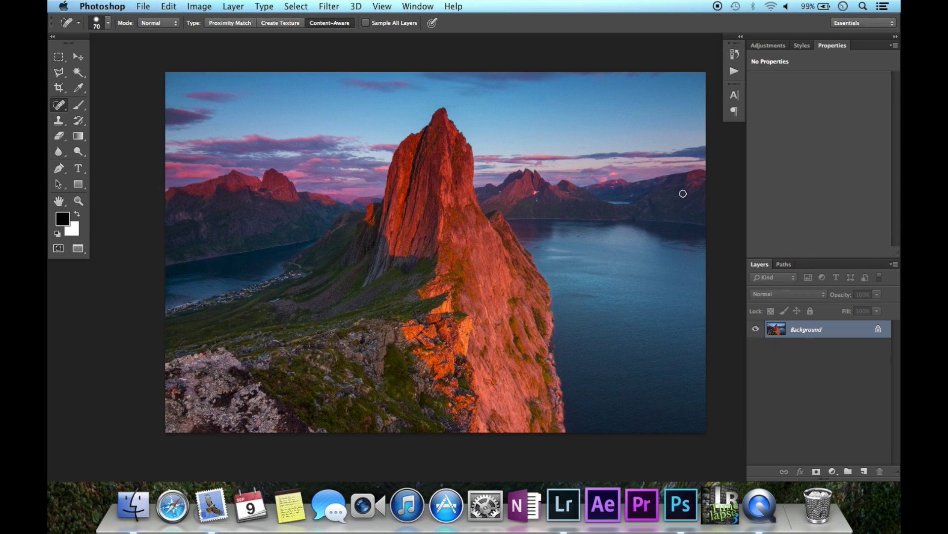
click(734, 71)
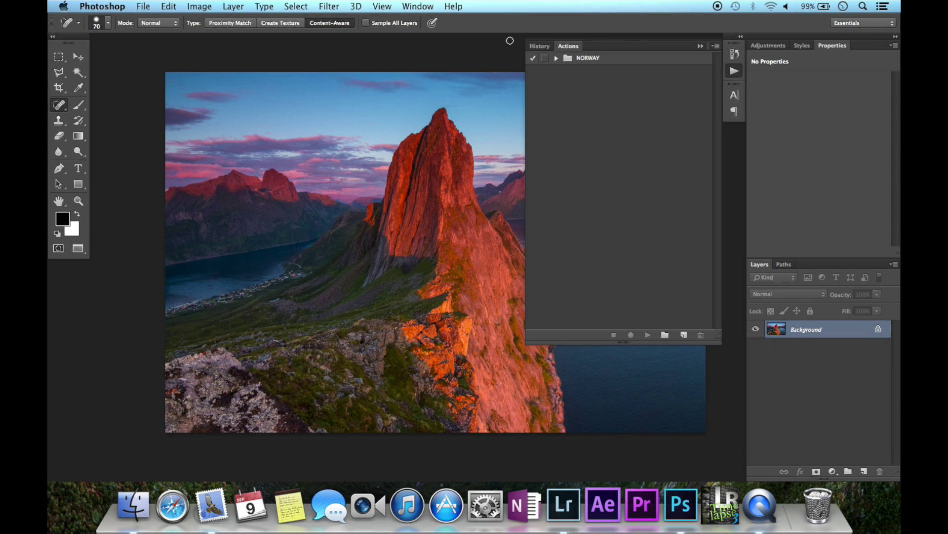
click(418, 6)
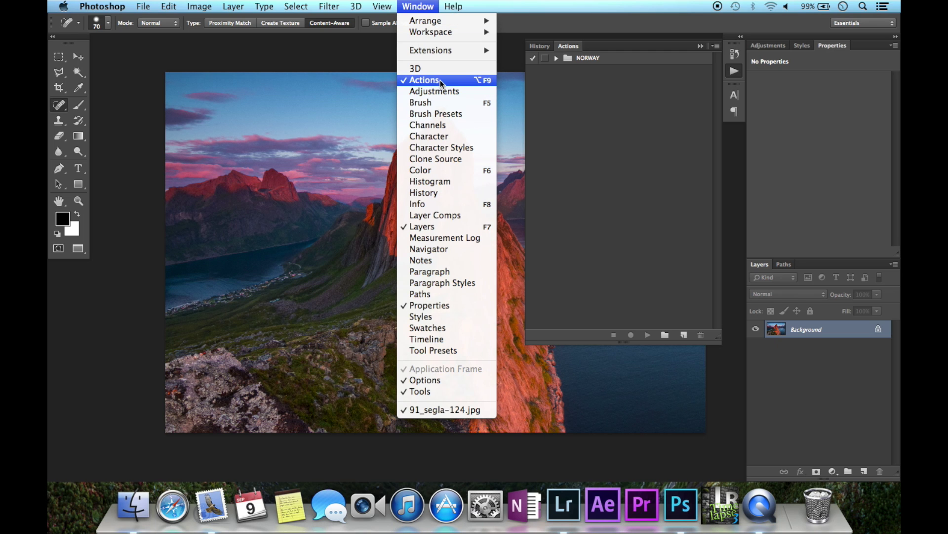
click(740, 71)
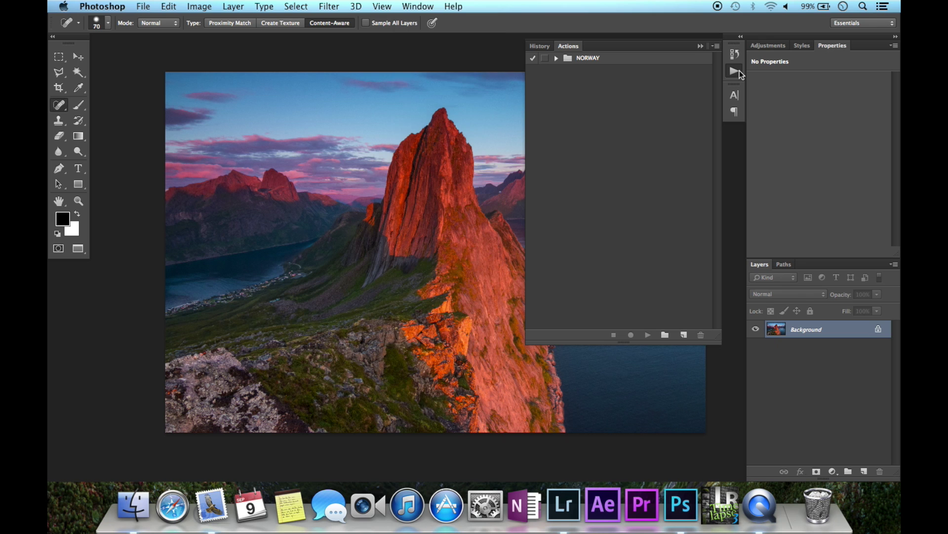
Create an action set named Time-lapse and start recording a new action named 91_segla in it.
click(667, 336)
text(Time-lapse)
key(Return)
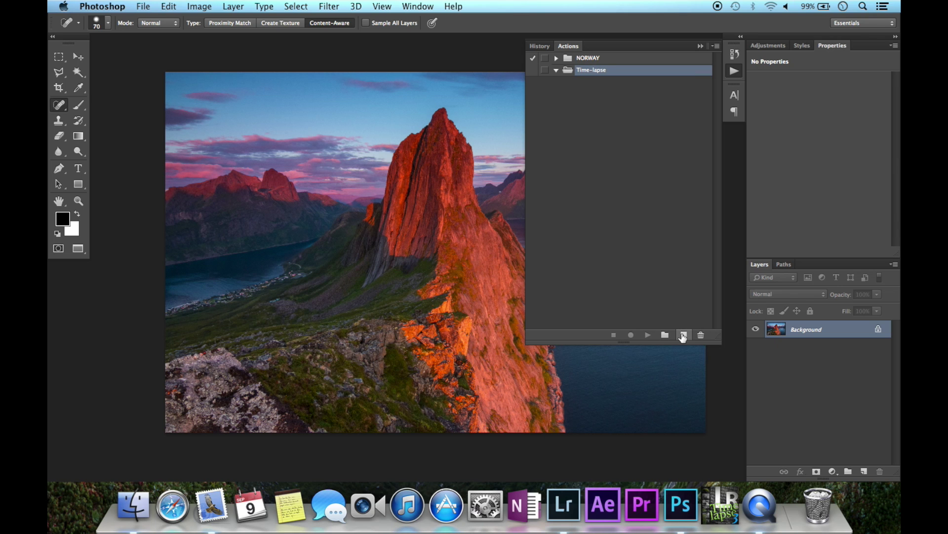
click(683, 336)
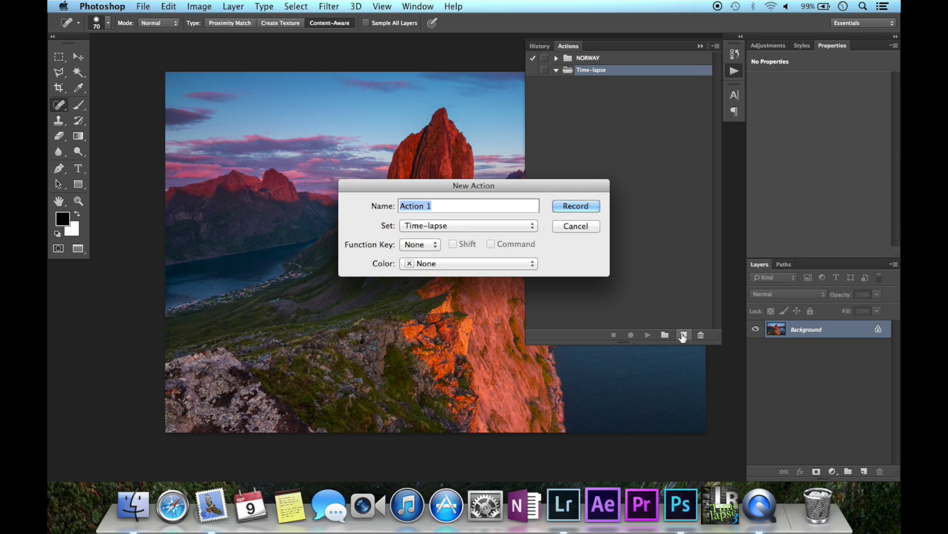
text(91_segla)
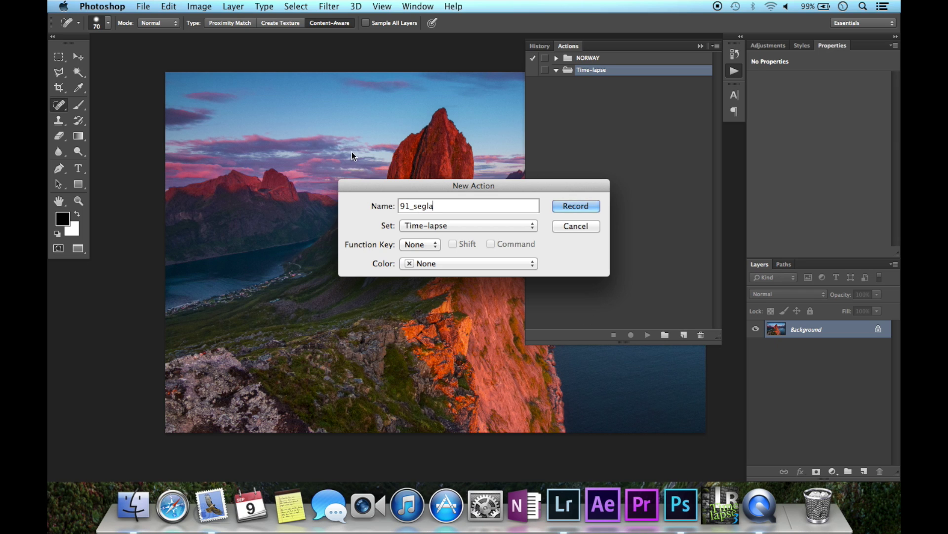
key(Return)
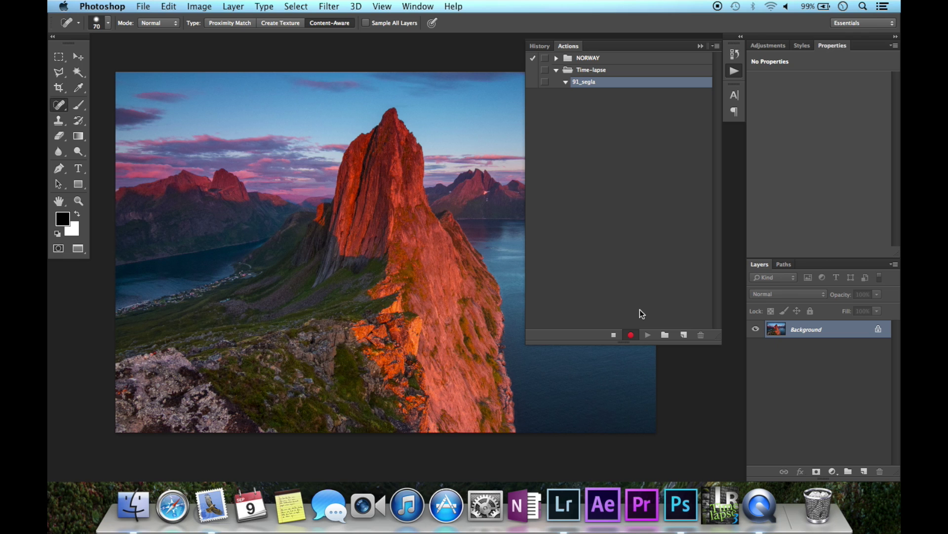
Duplicate the Background layer as Background copy and delete the copy while the action is recording.
right_click(841, 333)
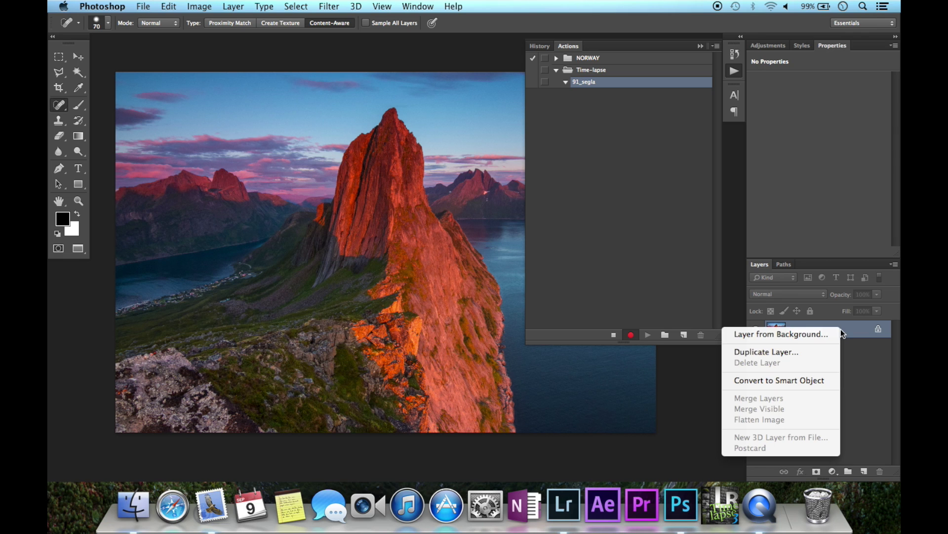
click(801, 351)
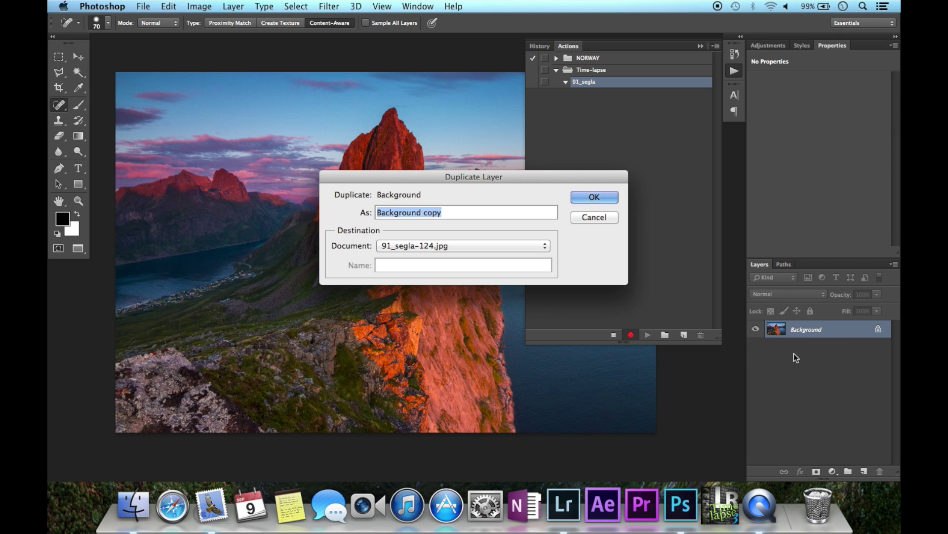
click(588, 197)
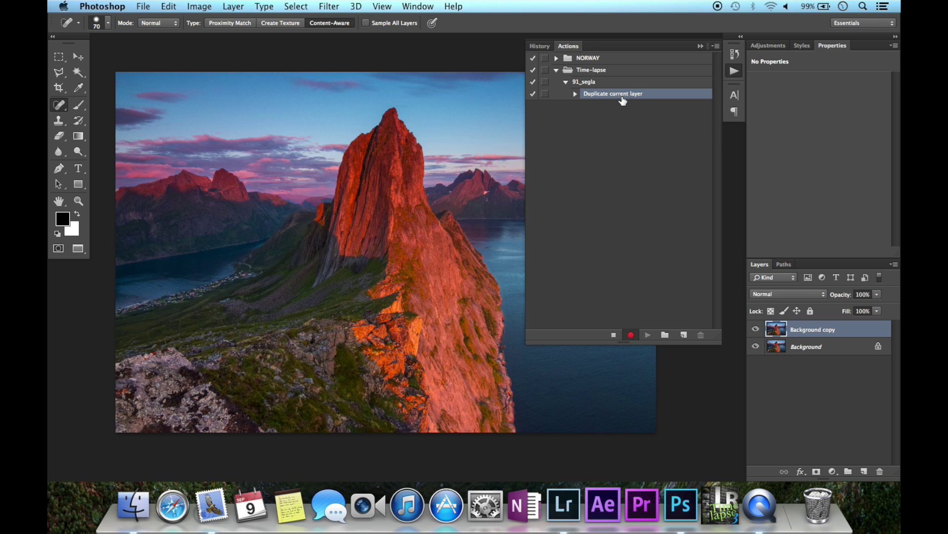
key(Delete)
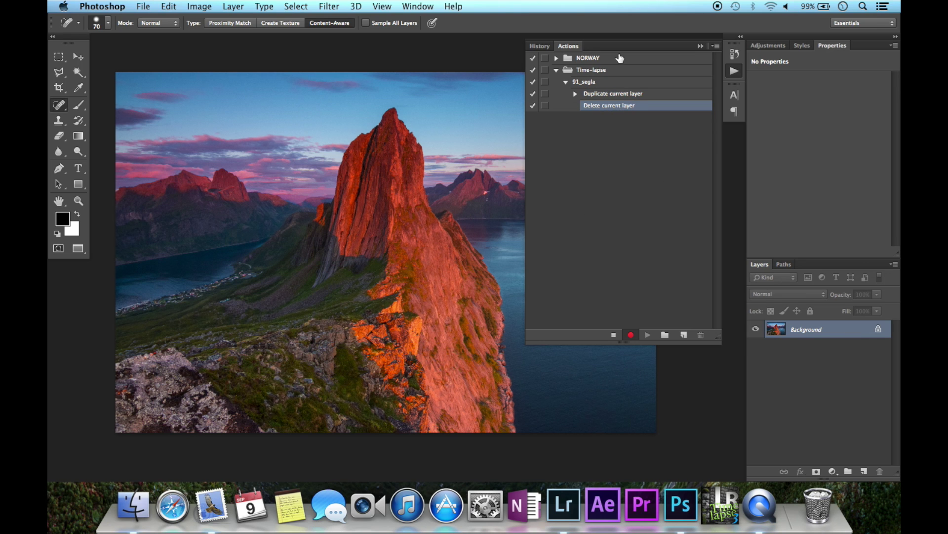
Stop recording and delete the recorded duplicate and delete layer steps from the 91_segla action.
click(613, 335)
shift+click(601, 95)
click(701, 335)
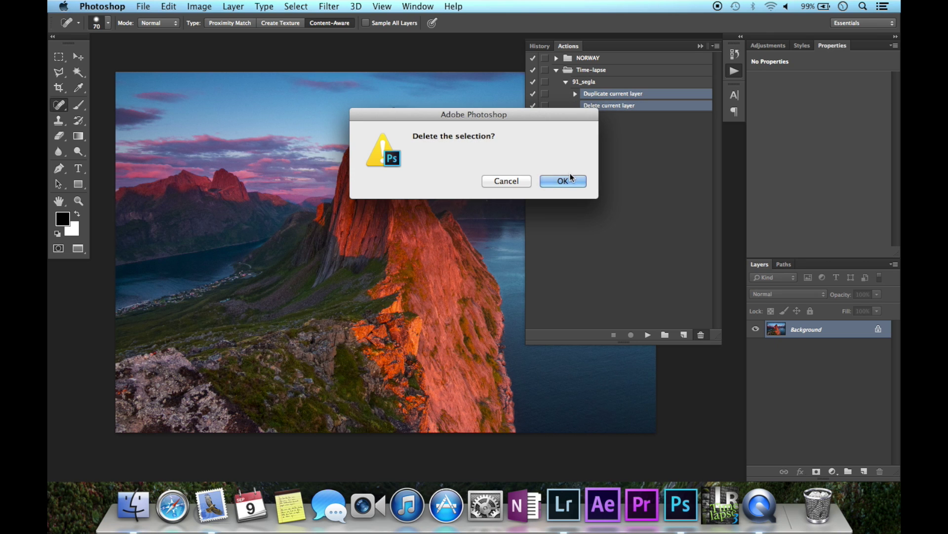
click(563, 182)
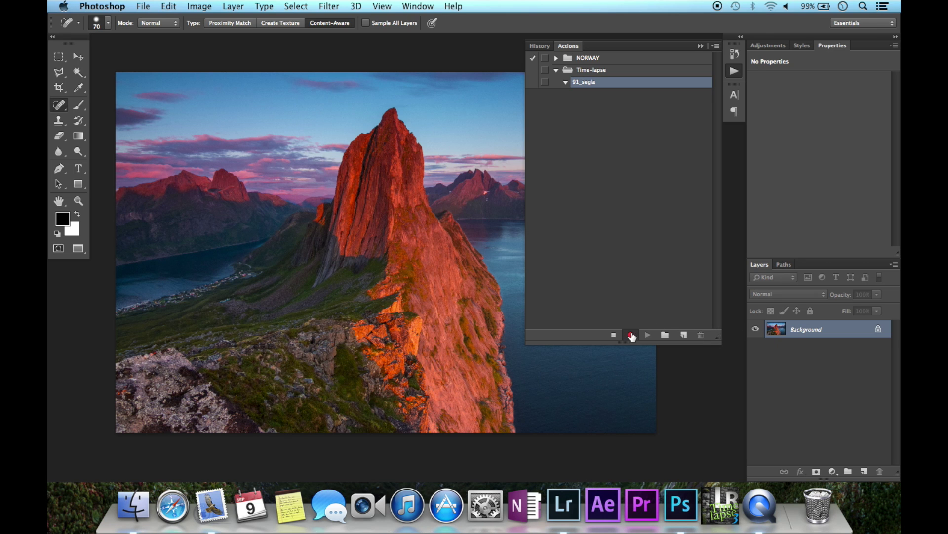
Restart recording the 91_segla action and paint black test strokes across the sky and mountain with the Brush tool.
click(631, 335)
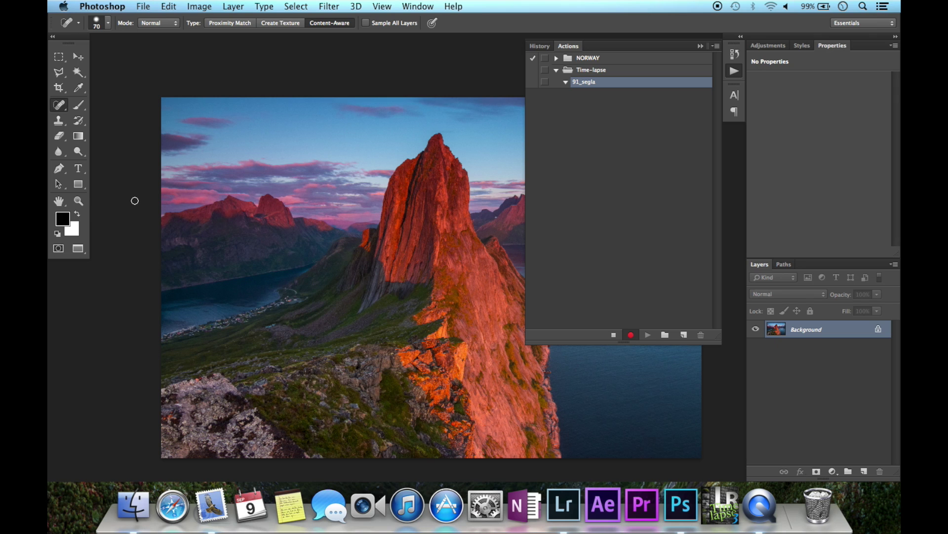
click(80, 107)
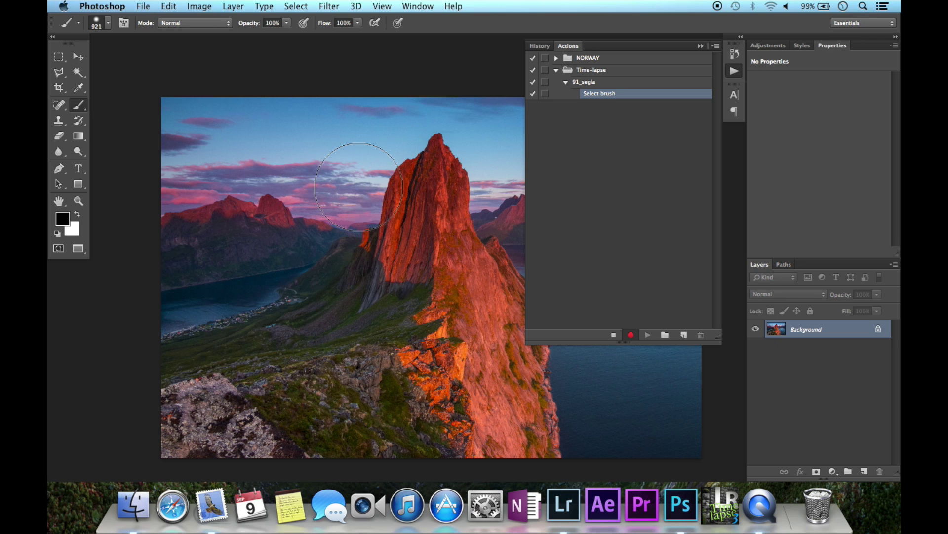
drag(358, 163, 217, 163)
mouse_move(443, 163)
mouse_down()
mouse_move(186, 159)
mouse_move(470, 138)
mouse_up()
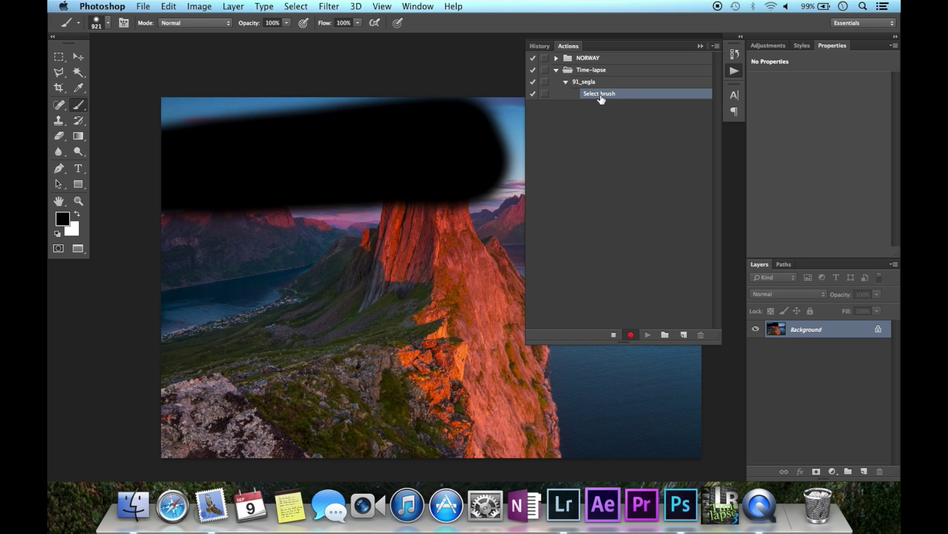
mouse_move(270, 163)
mouse_down()
mouse_move(398, 64)
mouse_move(353, 121)
mouse_move(322, 268)
mouse_move(281, 231)
mouse_move(358, 265)
mouse_up()
scroll(313, 121, right, 3)
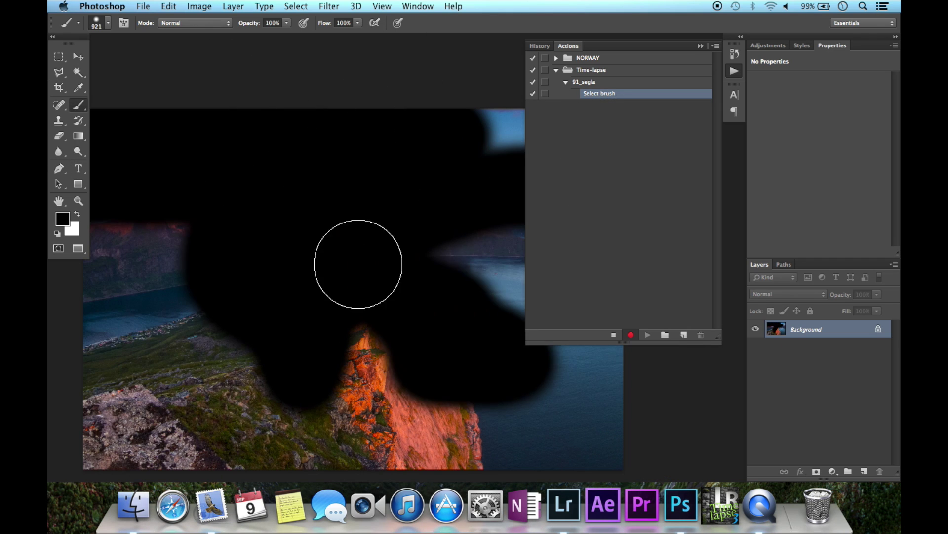
Undo the black brush strokes painted over the image.
key(ctrl+alt+z)
key(ctrl+alt+z)
key(ctrl+alt+z)
key(ctrl+alt+z)
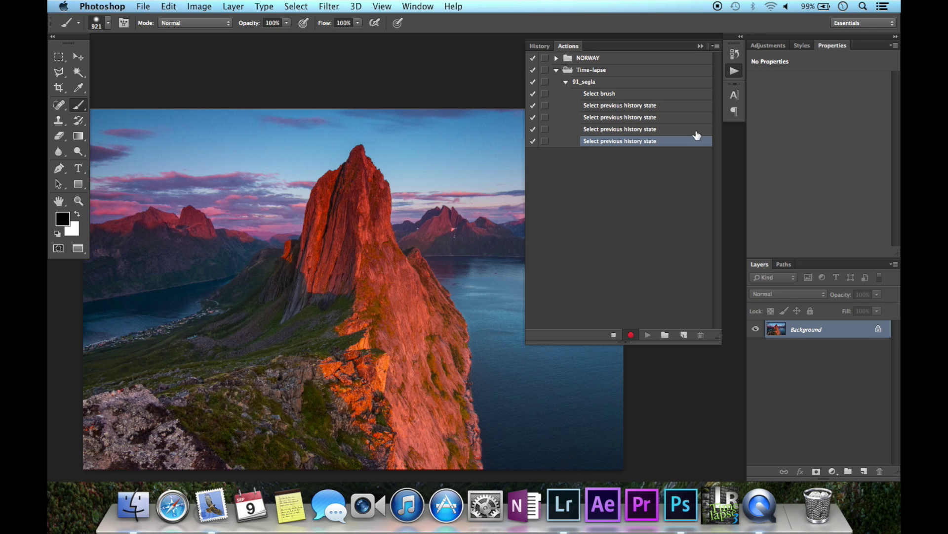
Allow tool recording for actions and paint black test strokes over the peak and the slope below it.
click(714, 46)
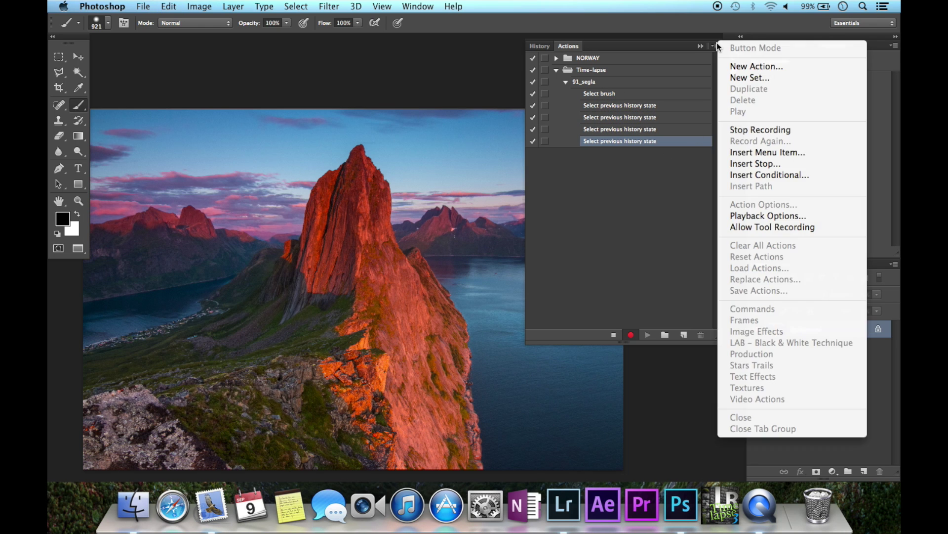
click(779, 228)
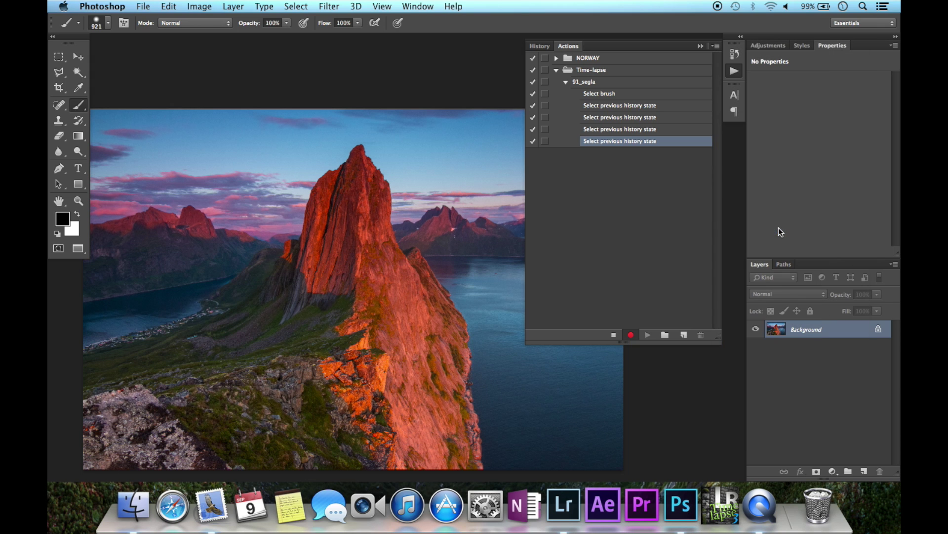
mouse_move(349, 275)
mouse_down()
mouse_move(260, 204)
mouse_move(284, 262)
mouse_move(383, 182)
mouse_up()
click(577, 153)
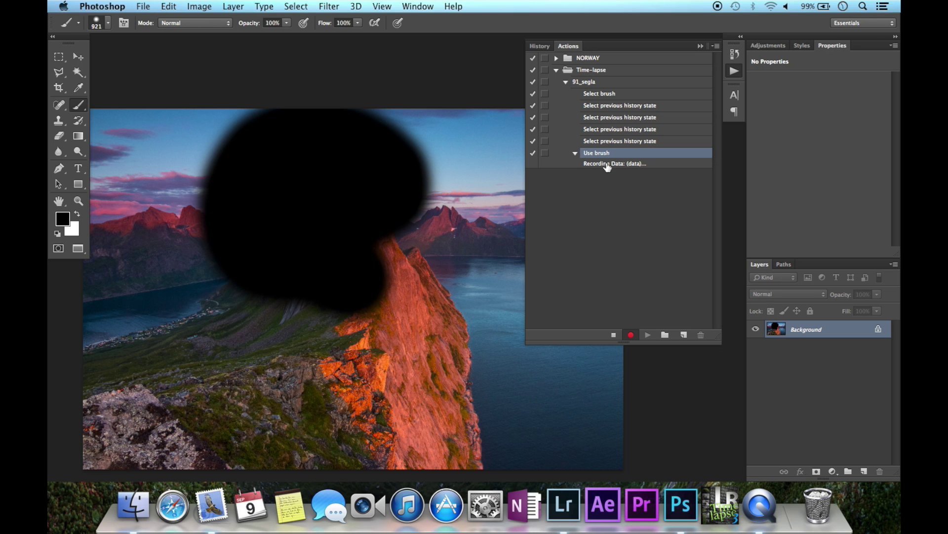
click(575, 156)
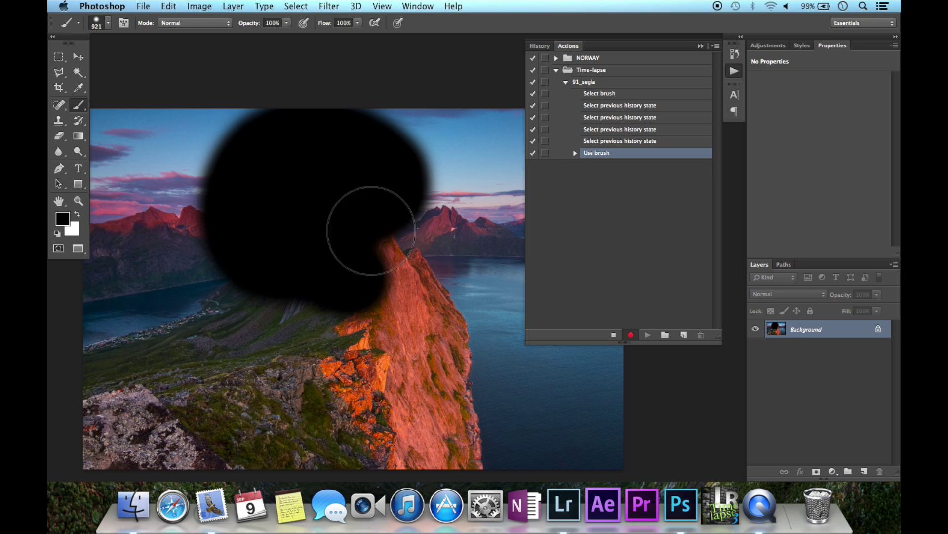
drag(390, 395, 413, 328)
Stop recording, delete all recorded steps from the 91_segla action, and undo the test brush strokes.
click(614, 337)
shift+click(613, 94)
click(701, 335)
key(Return)
key(ctrl+alt+z)
key(ctrl+alt+z)
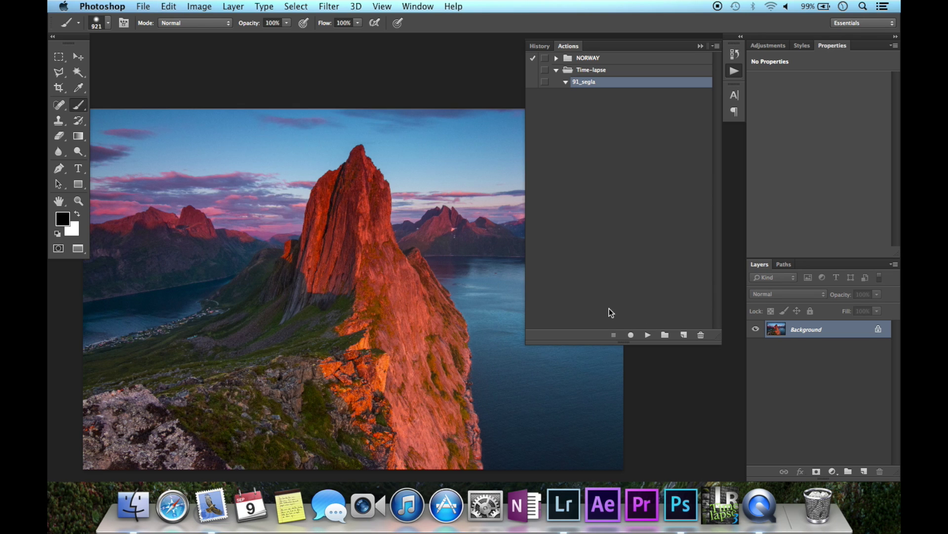
Restart recording the 91_segla action and apply the Color Efex Pro 4 Cross Processing filter with method L03 at 46% strength.
click(632, 335)
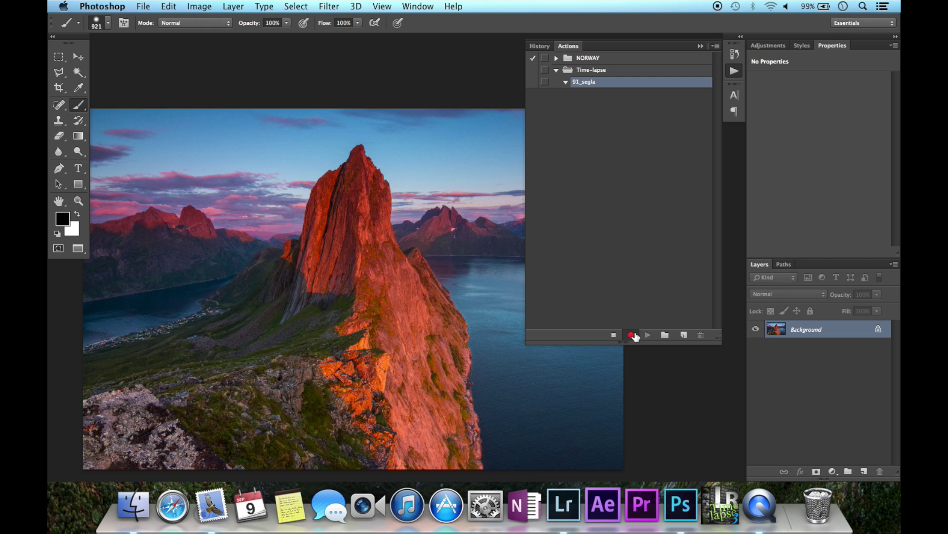
click(334, 6)
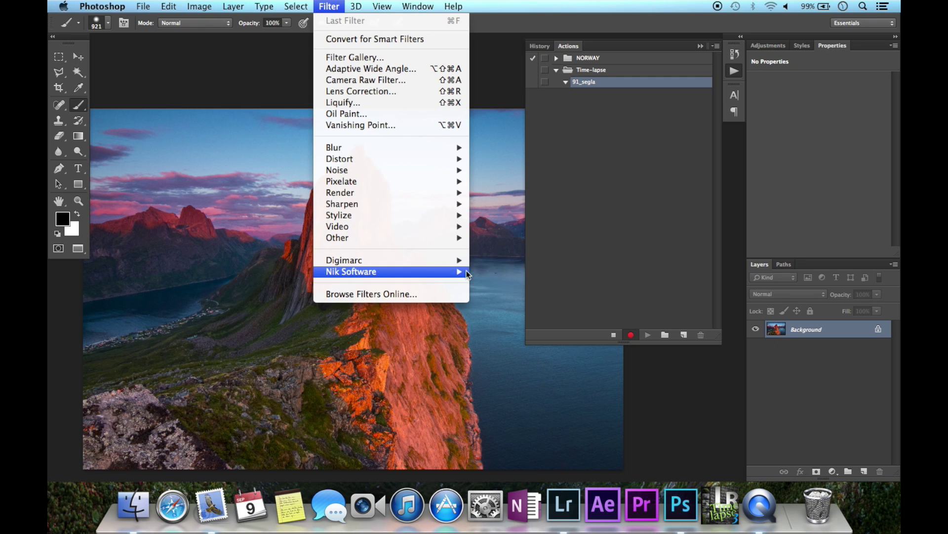
click(516, 275)
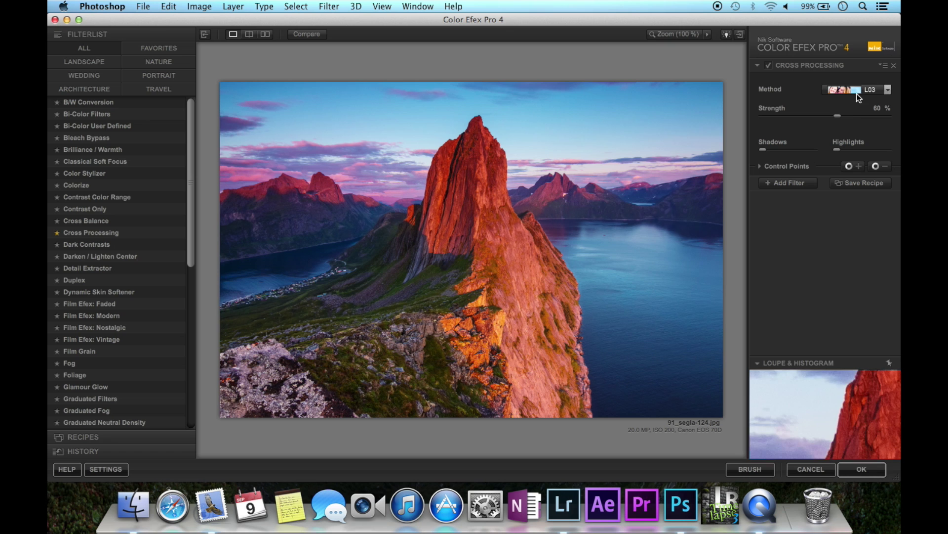
drag(805, 119, 820, 121)
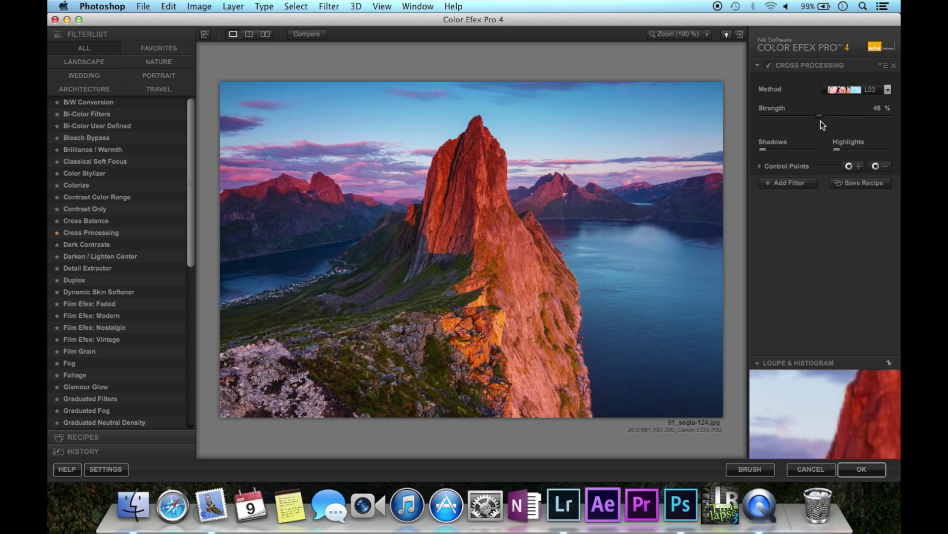
click(769, 66)
click(769, 66)
click(862, 469)
click(775, 329)
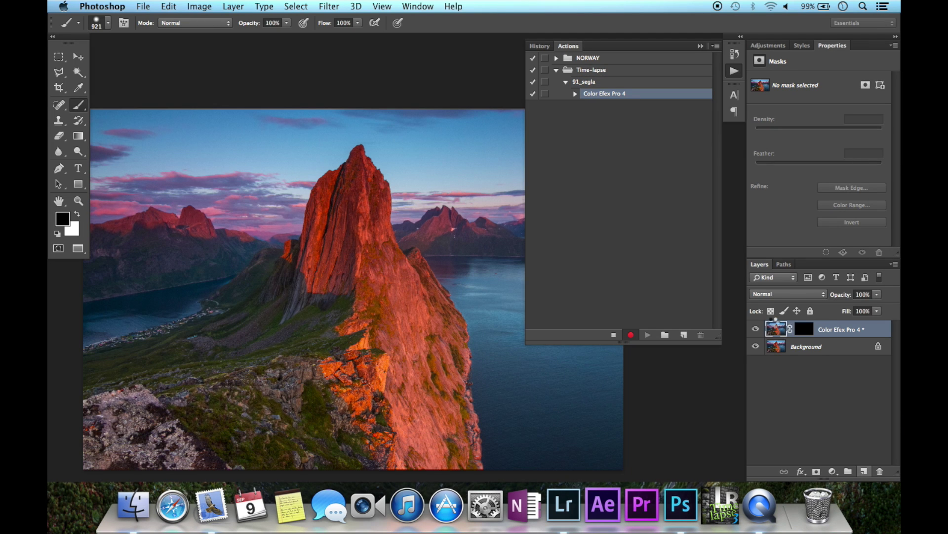
Add a Curves adjustment layer above the Color Efex Pro 4 layer and darken the midtones to input 153, output 132.
double_click(583, 95)
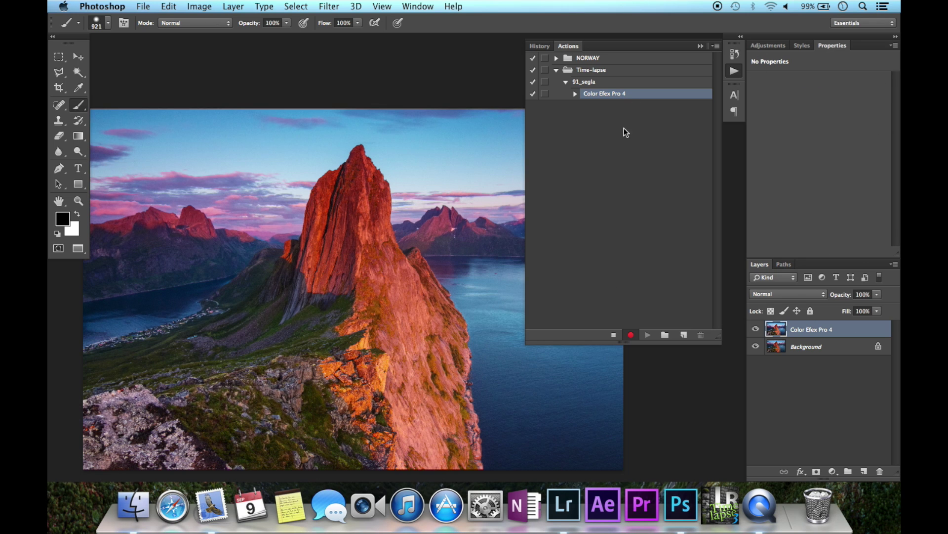
click(735, 71)
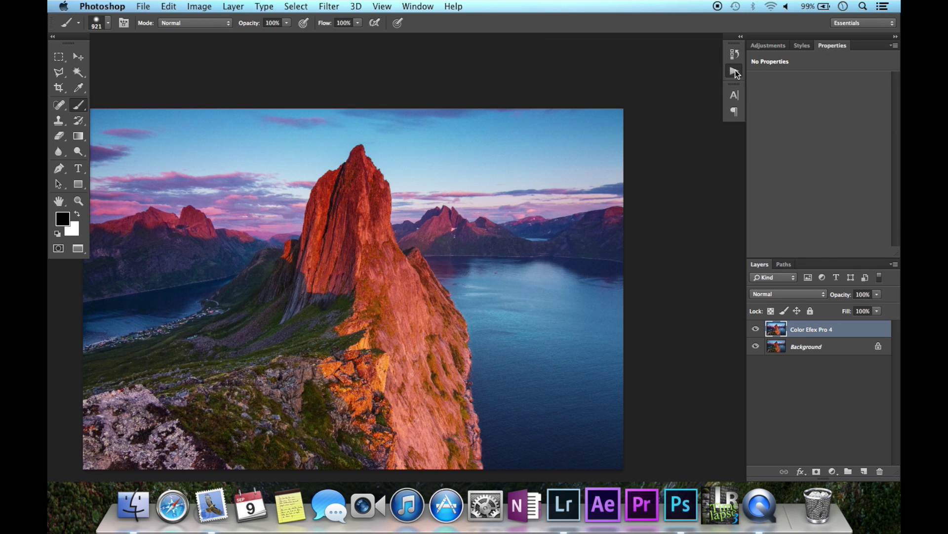
click(833, 472)
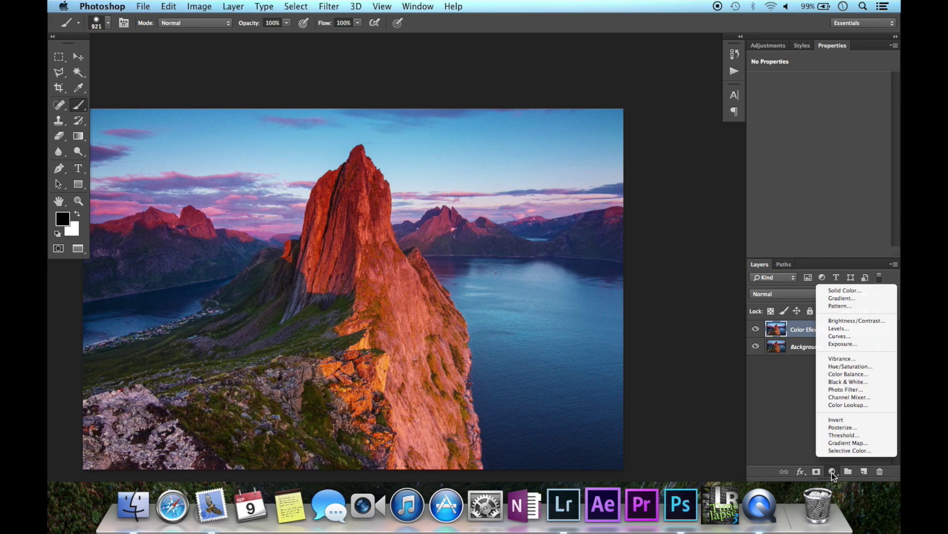
click(832, 336)
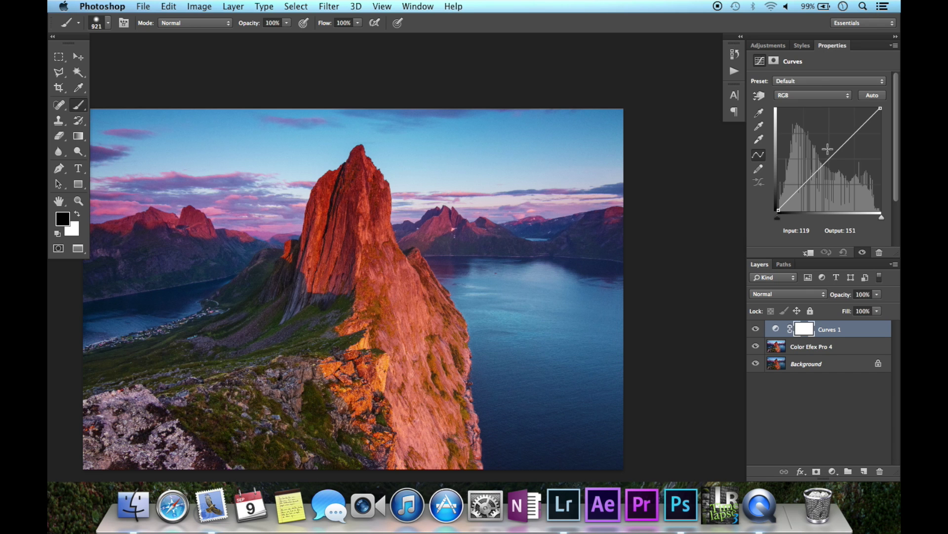
drag(839, 149, 839, 157)
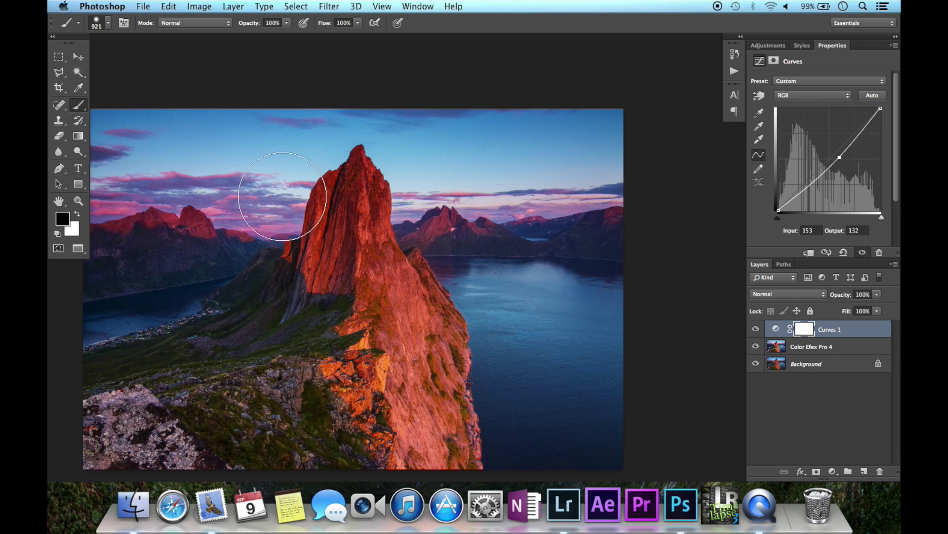
Limit the Curves layer to the sky with a black gradient on its mask running up the peak, and stop recording the action.
click(77, 140)
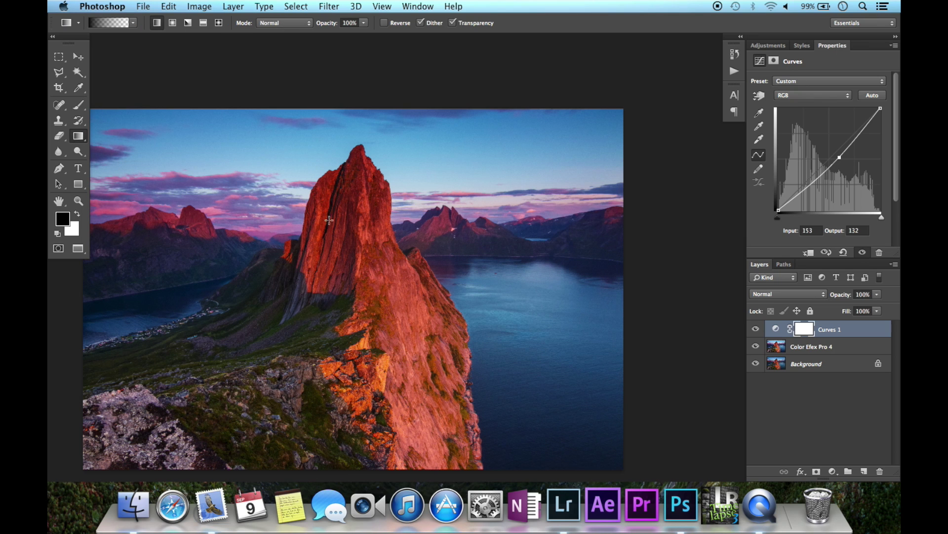
drag(365, 250, 378, 159)
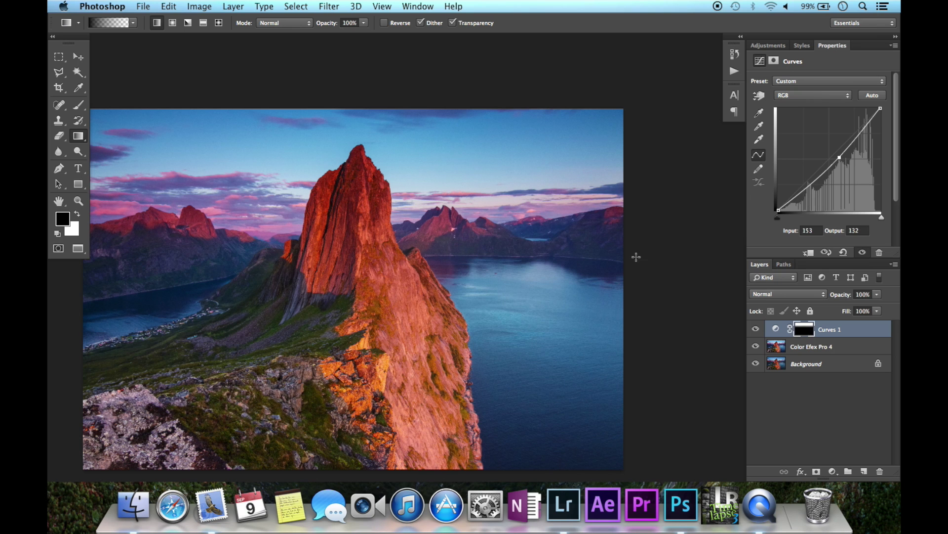
click(734, 71)
click(615, 336)
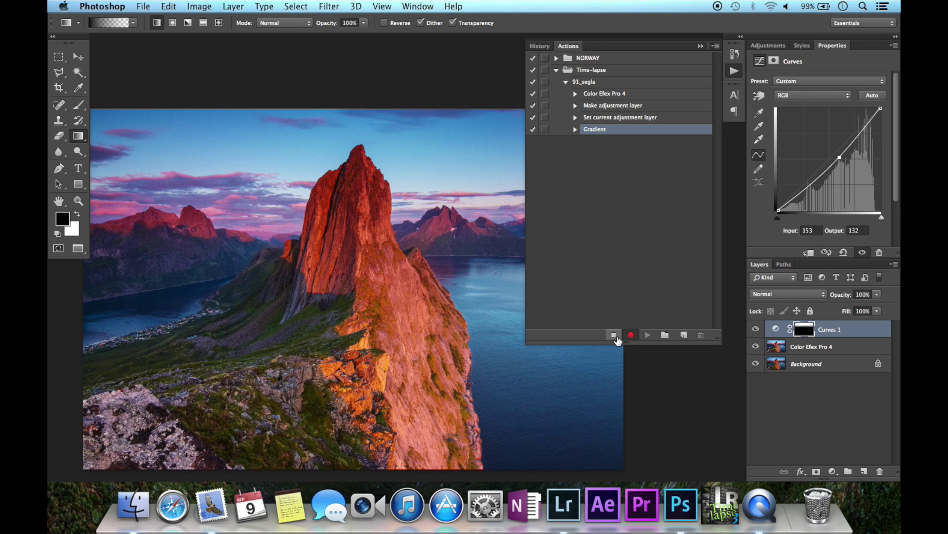
Compare the image with the Curves 1 layer hidden and shown.
click(756, 330)
click(756, 330)
click(756, 330)
click(756, 330)
click(756, 330)
click(755, 330)
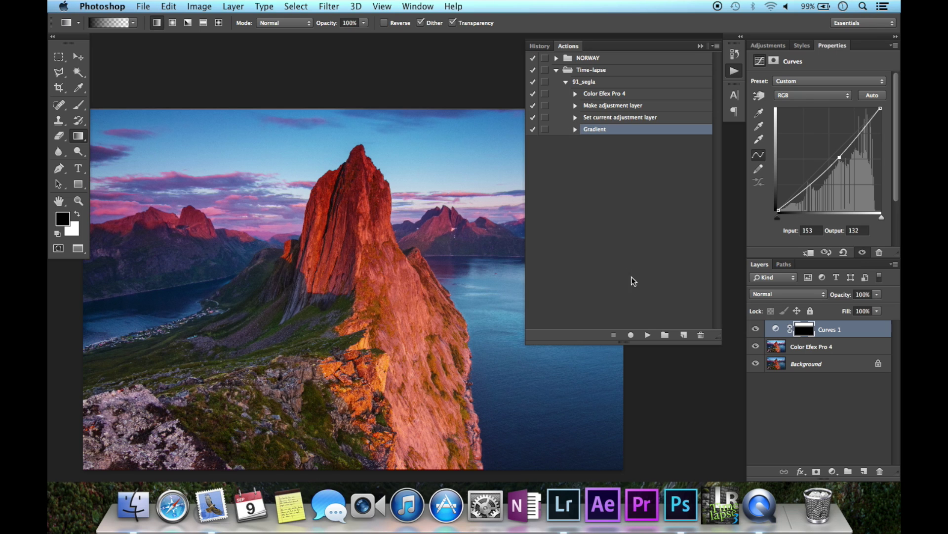
Resume recording the 91_segla action after the Gradient step.
click(631, 334)
click(143, 5)
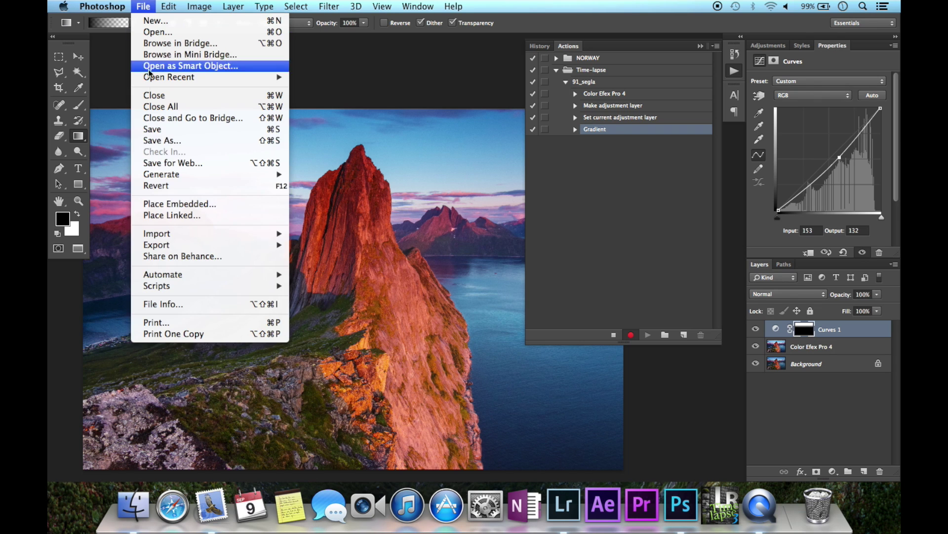
click(163, 142)
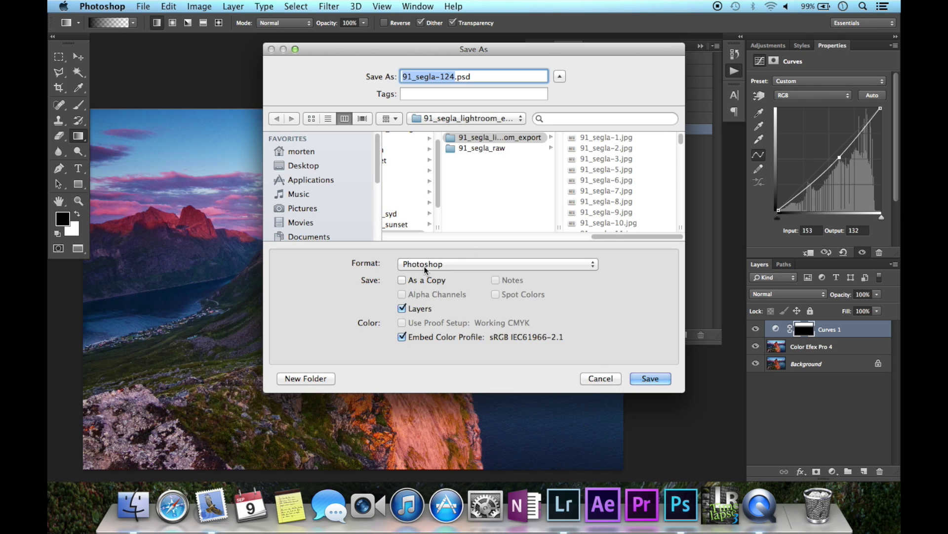
click(425, 267)
click(434, 339)
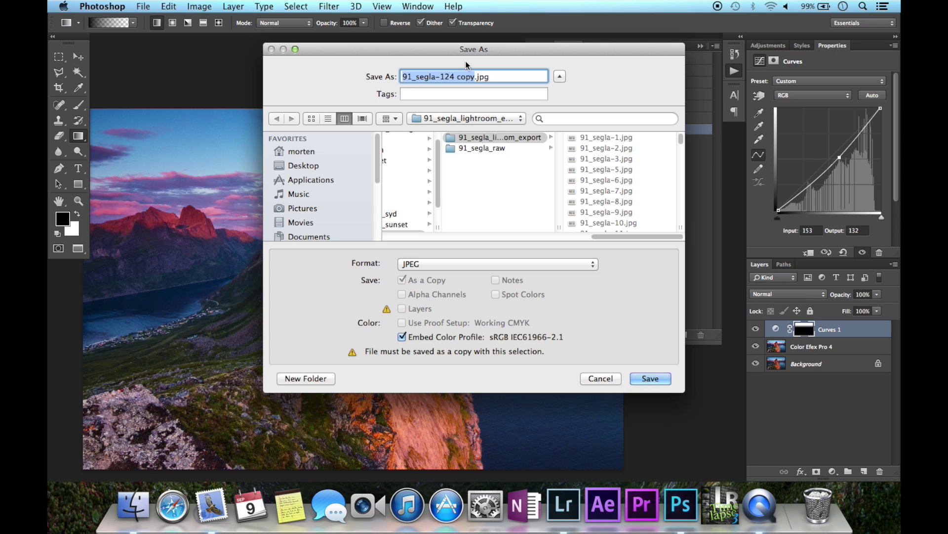
double_click(466, 77)
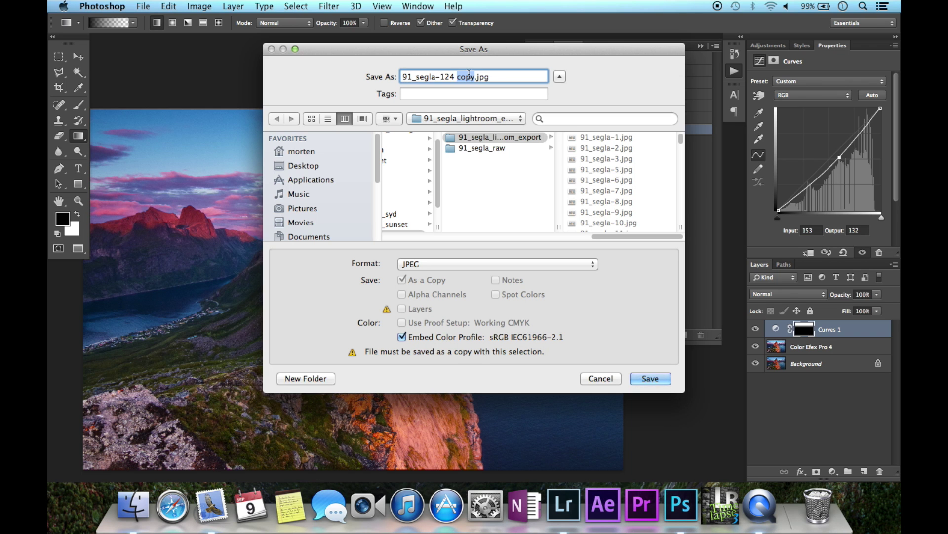
click(601, 379)
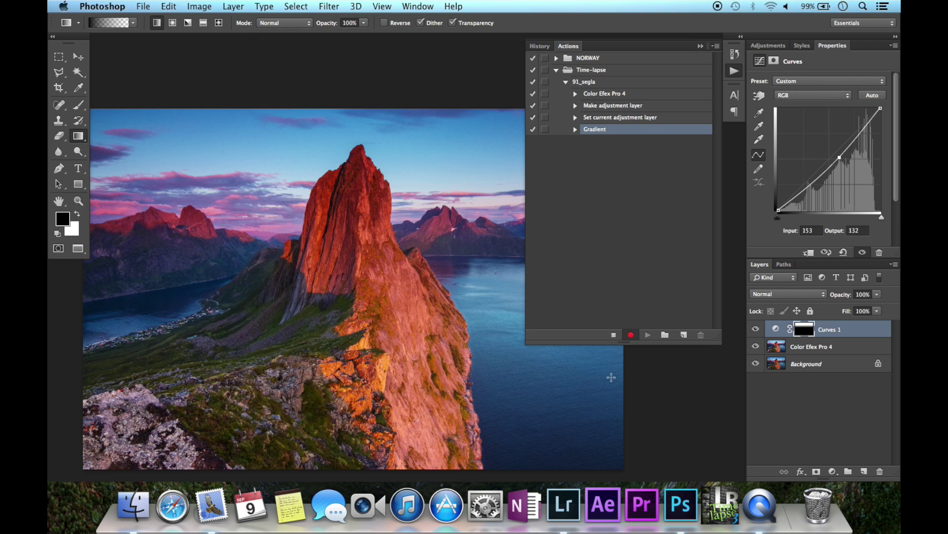
Add a new empty layer above Curves 1 and flatten the image.
click(864, 471)
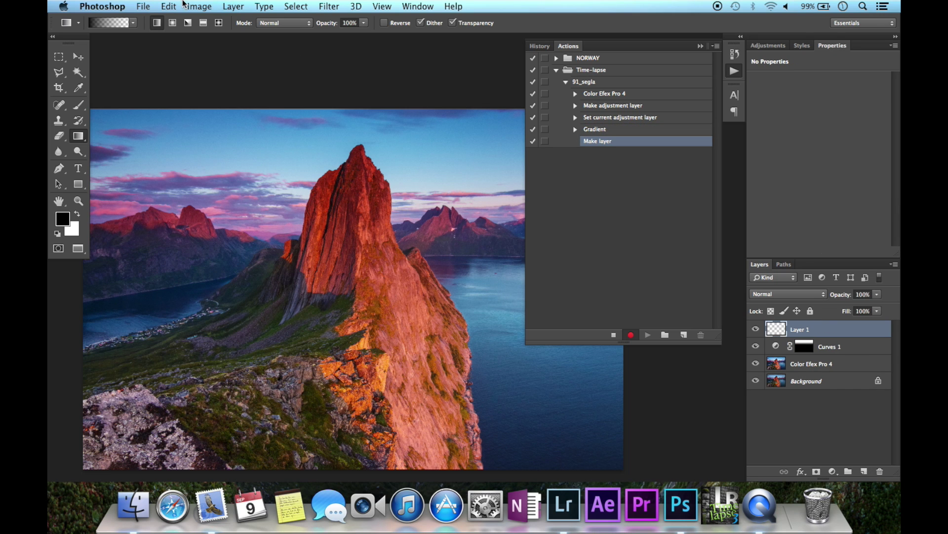
click(228, 6)
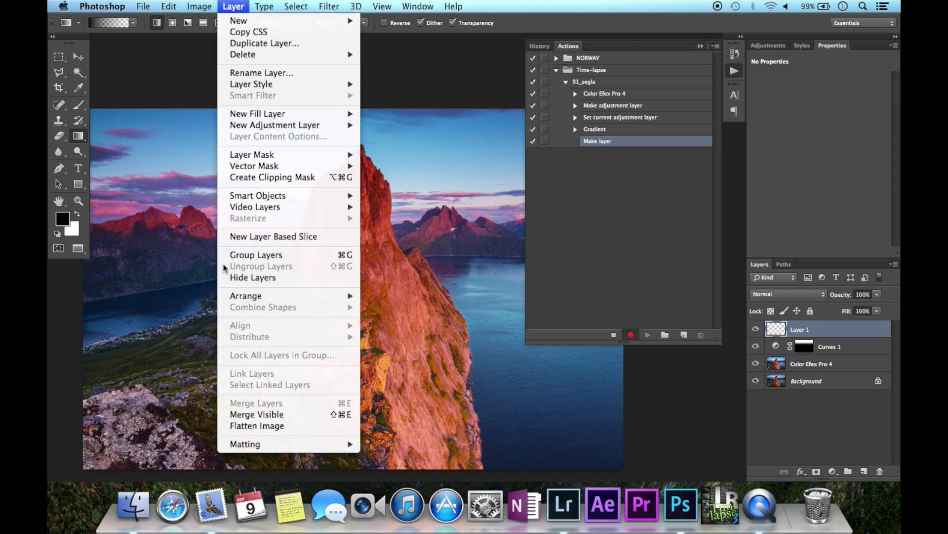
click(251, 427)
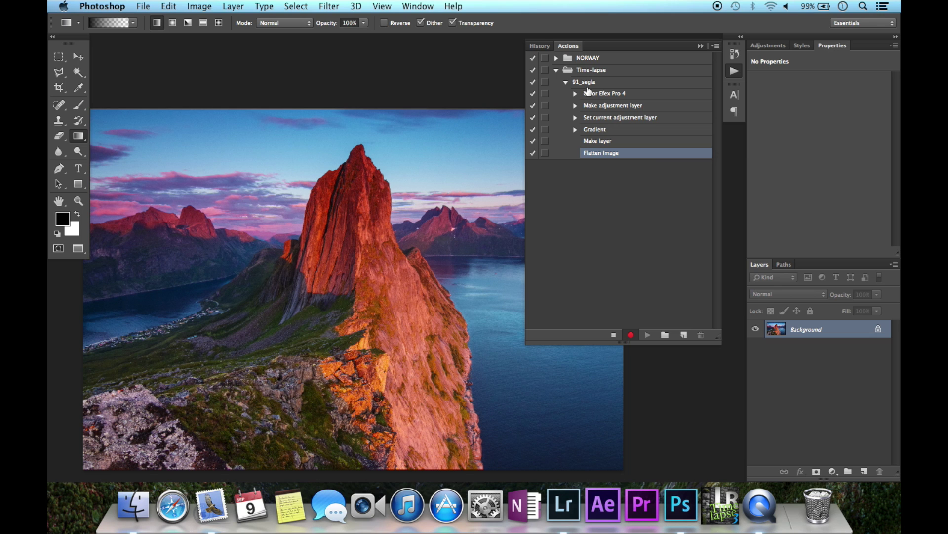
Save the flattened image as a quality 12 JPEG in a new folder named 91_segla_photoshop_export inside 91_segla.
click(144, 6)
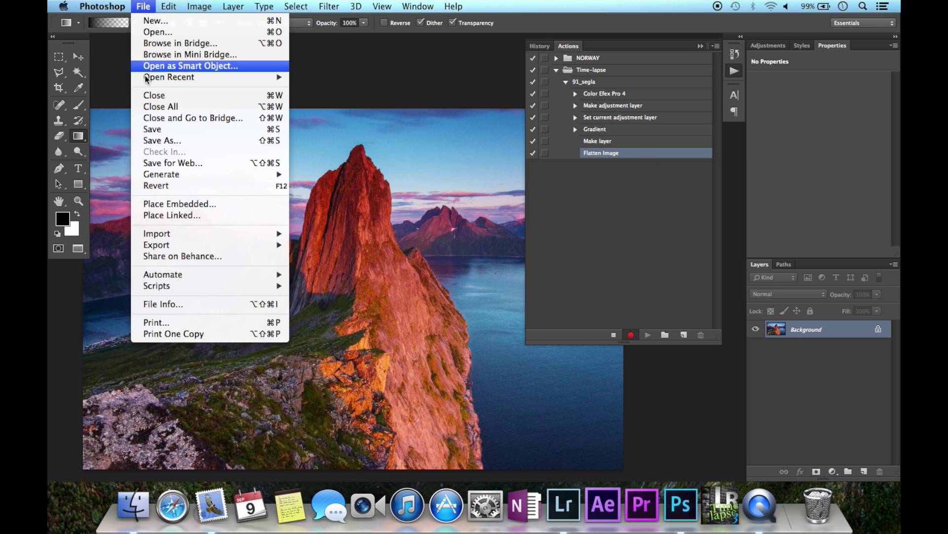
click(162, 142)
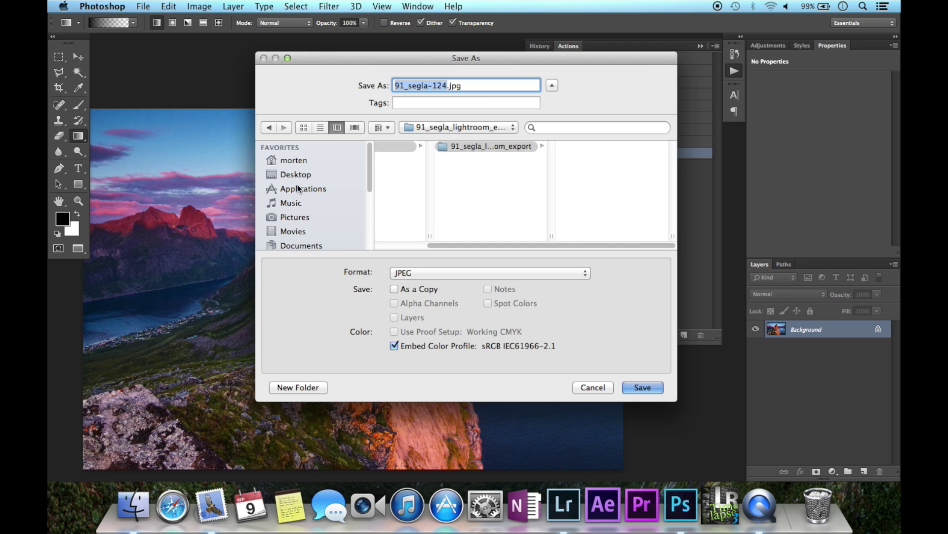
click(479, 196)
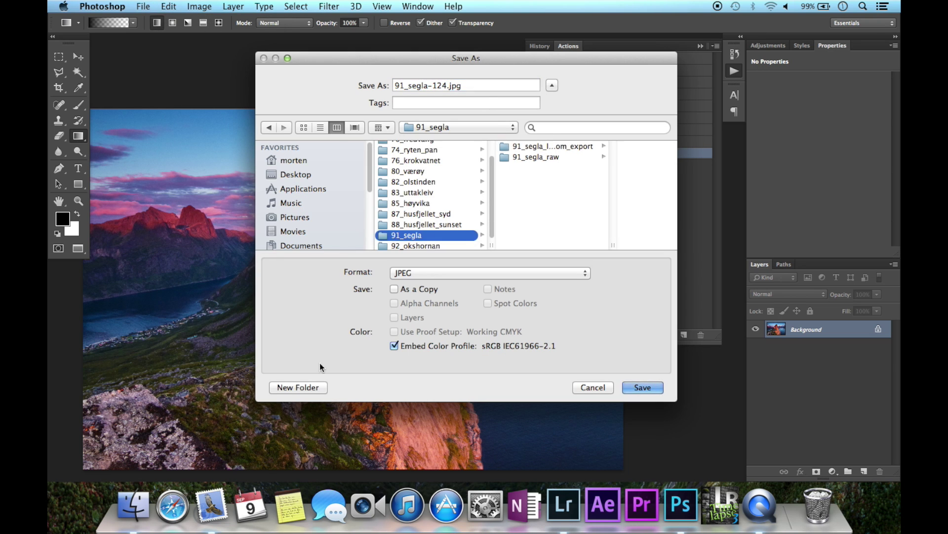
click(304, 385)
text(91_segla_photoshop_export)
key(Return)
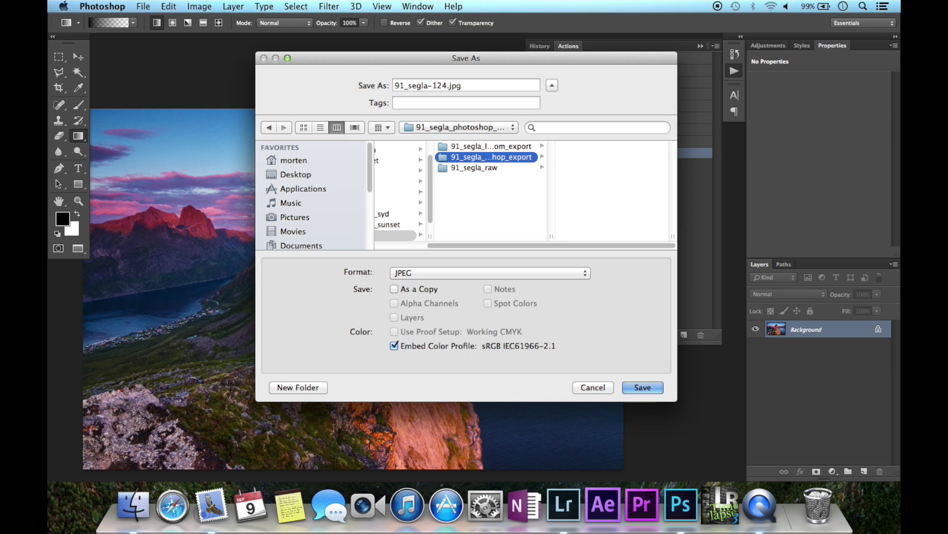
key(Return)
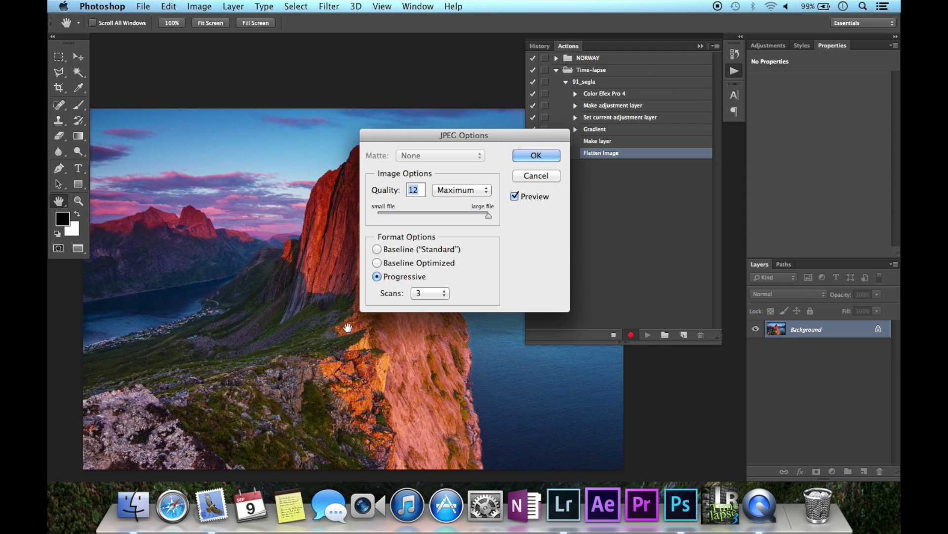
key(Return)
Close the document and stop recording the action.
key(super+w)
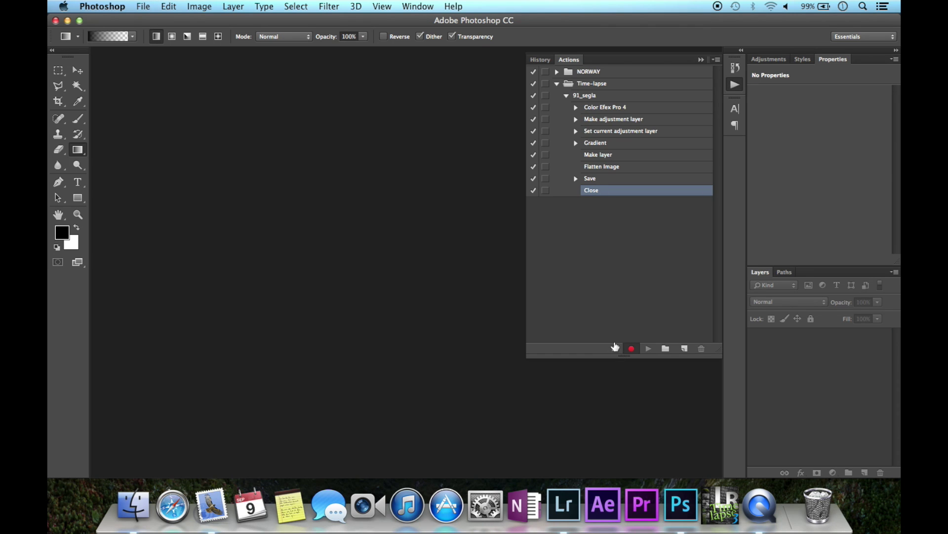
click(615, 347)
Open the Batch setup for playing the 91_segla action from the Time-lapse set.
click(148, 6)
mouse_move(170, 275)
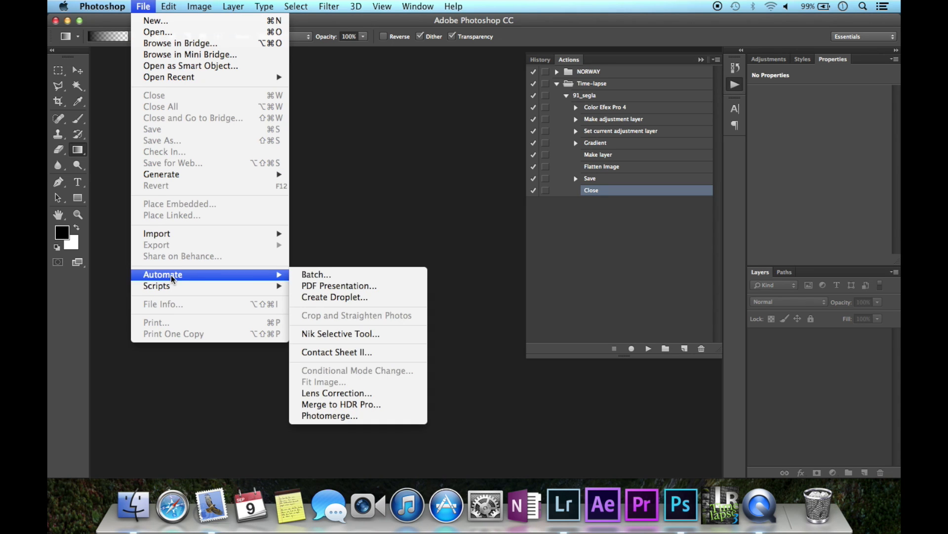
click(317, 277)
click(187, 66)
click(187, 66)
click(191, 83)
click(191, 83)
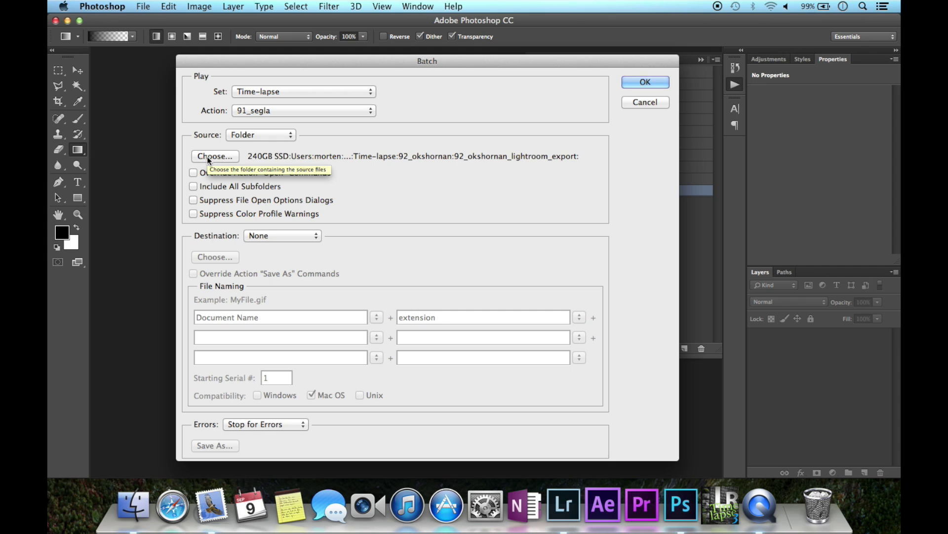
Choose 91_segla_lightroom_export as the batch source folder and run the batch.
click(214, 156)
key(Left)
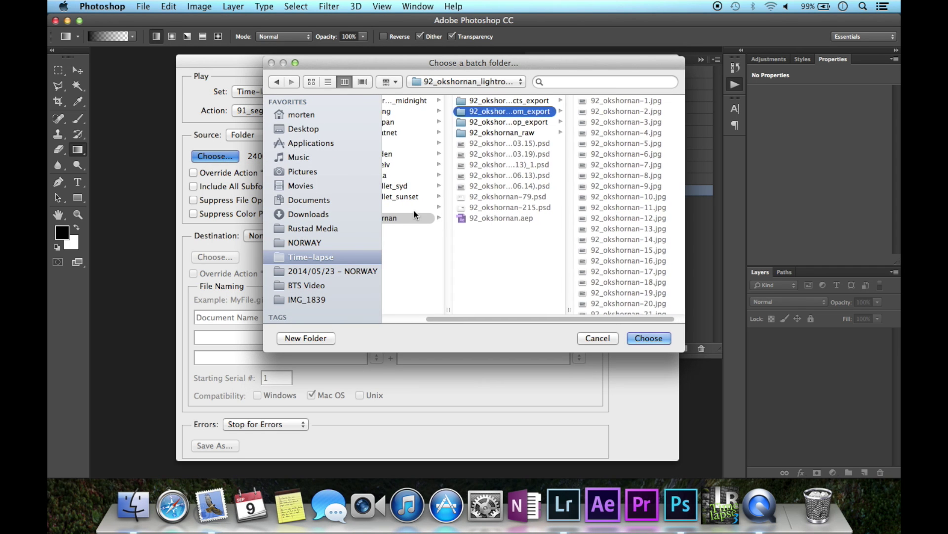
key(Up)
click(568, 111)
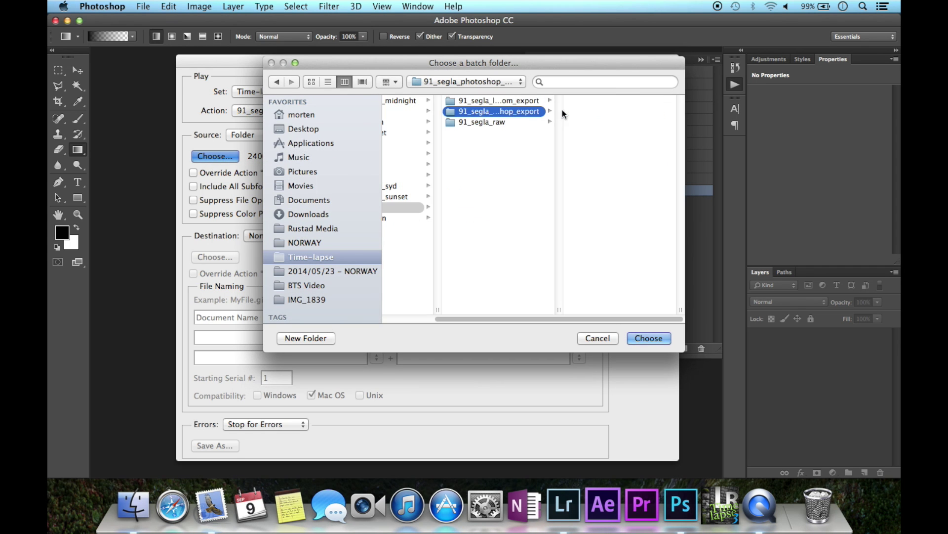
click(500, 102)
click(649, 338)
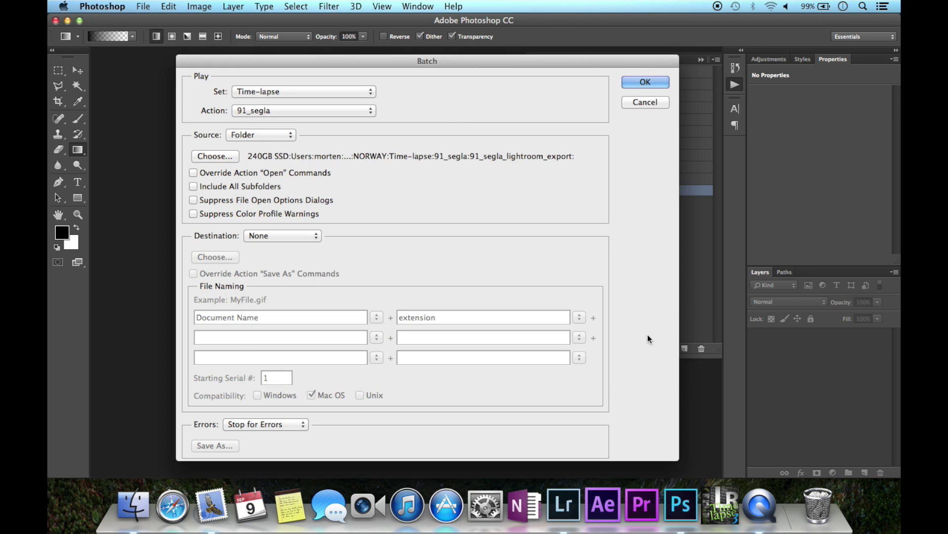
click(637, 79)
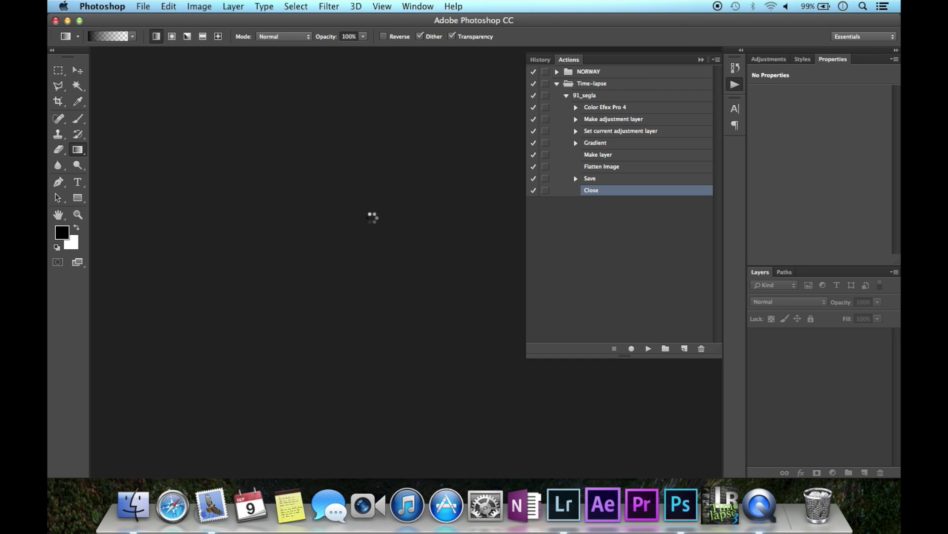